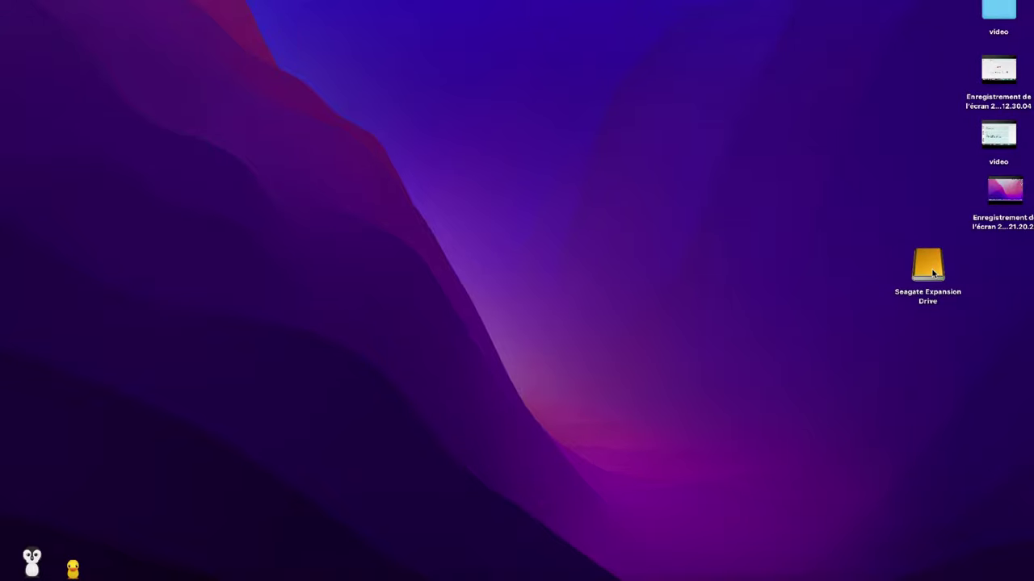
# Open the Seagate Expansion Drive and move its window clear of the desktop icons.
pyautogui.doubleClick(933, 275)
pyautogui.moveTo(685, 96); pyautogui.dragTo(400, 96)
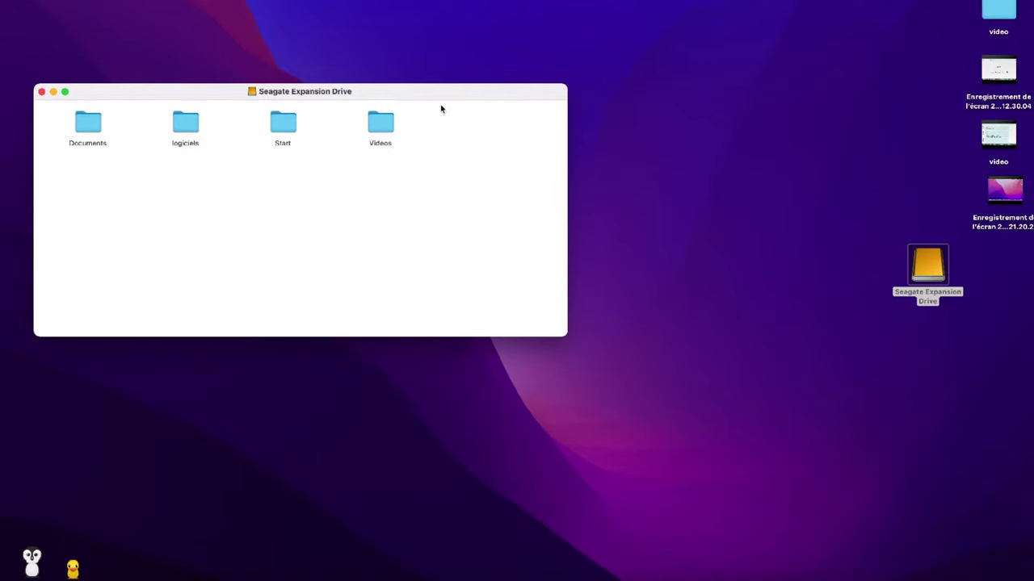
# Try to copy the latest screen recording from the desktop to the drive, and check which commands the drive's contents area offers.
pyautogui.moveTo(991, 153)
pyautogui.moveTo(987, 213); pyautogui.dragTo(807, 195)
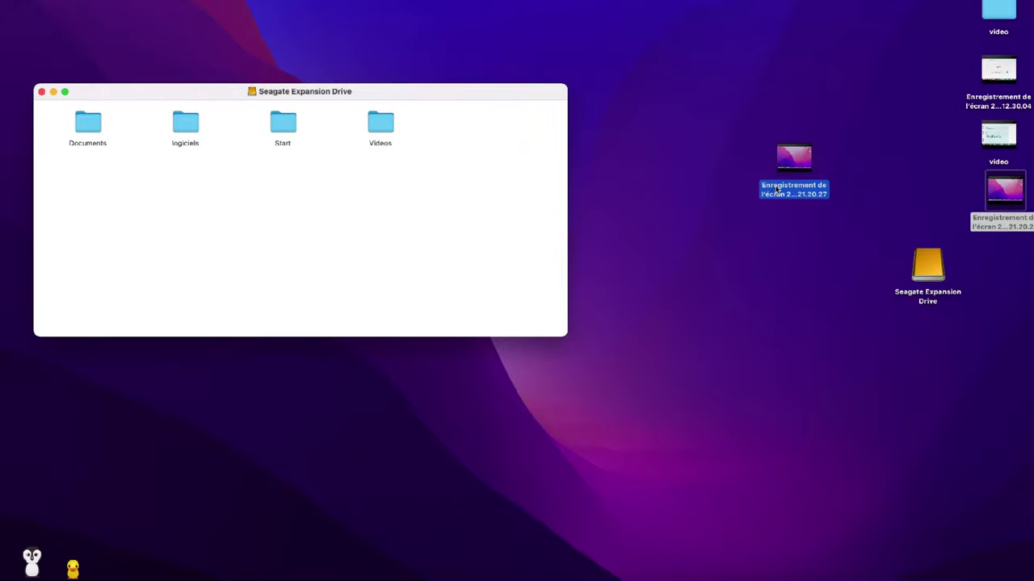
pyautogui.rightClick(472, 193)
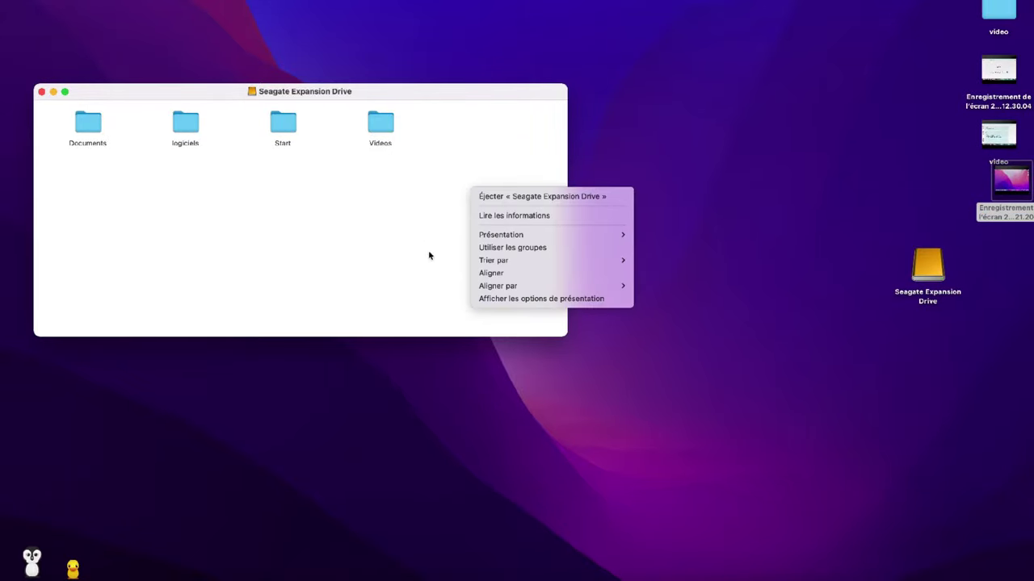
pyautogui.click(428, 175)
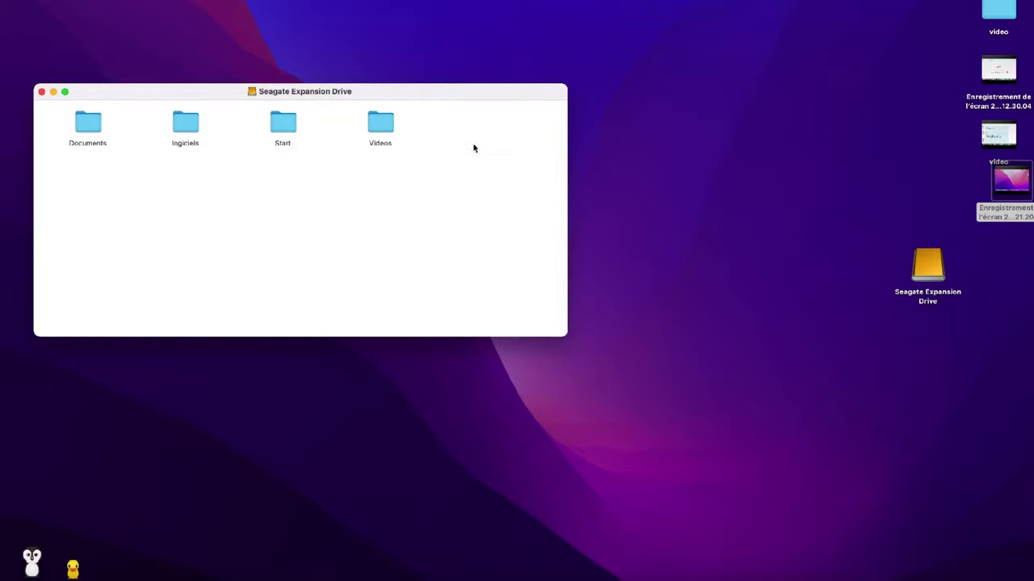
# Select all four folders on the Seagate Expansion Drive: Documents, logiciels, Start and Videos.
pyautogui.moveTo(471, 142); pyautogui.dragTo(189, 133)
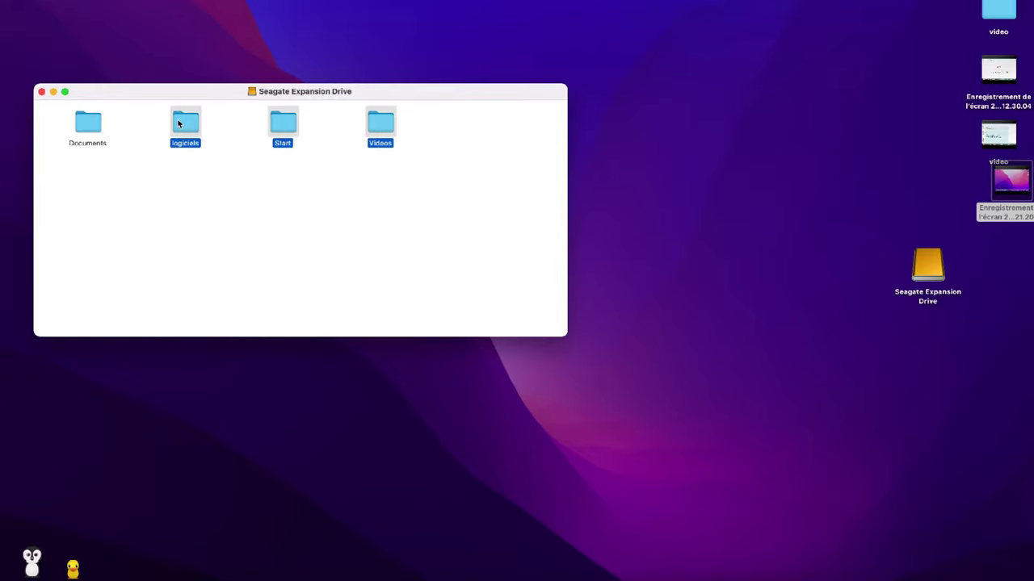
pyautogui.click(440, 169)
pyautogui.moveTo(508, 141); pyautogui.dragTo(24, 113)
pyautogui.click(446, 154)
pyautogui.moveTo(506, 146); pyautogui.dragTo(87, 122)
# Create a new folder on the desktop and name it "sauvegarde 12".
pyautogui.click(344, 27)
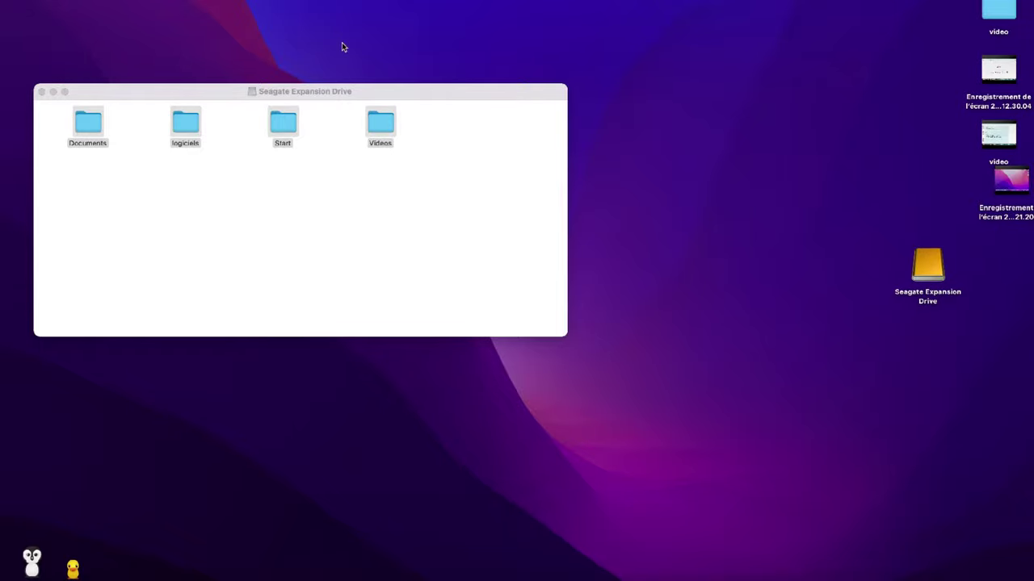
pyautogui.rightClick(342, 42)
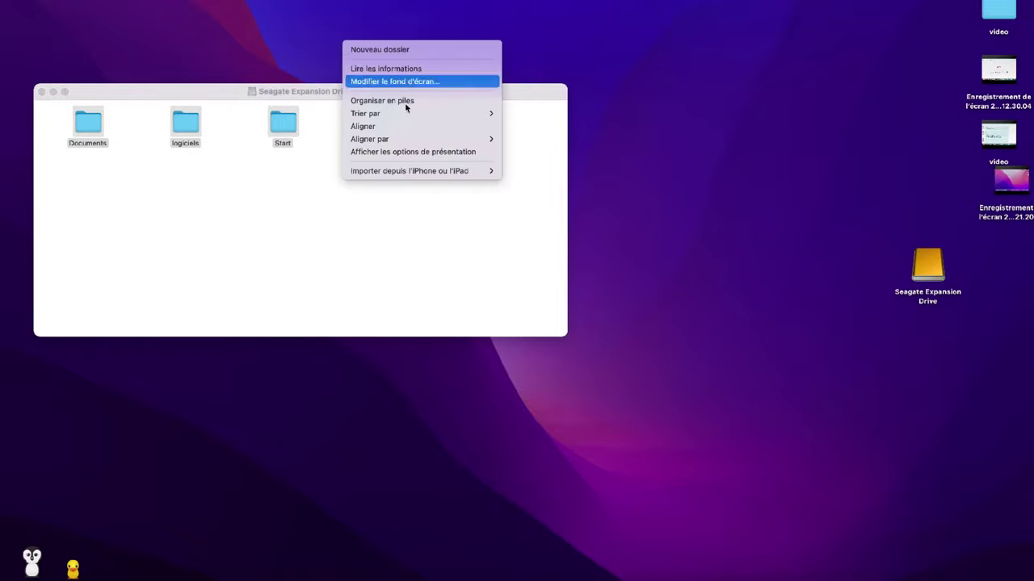
pyautogui.click(396, 50)
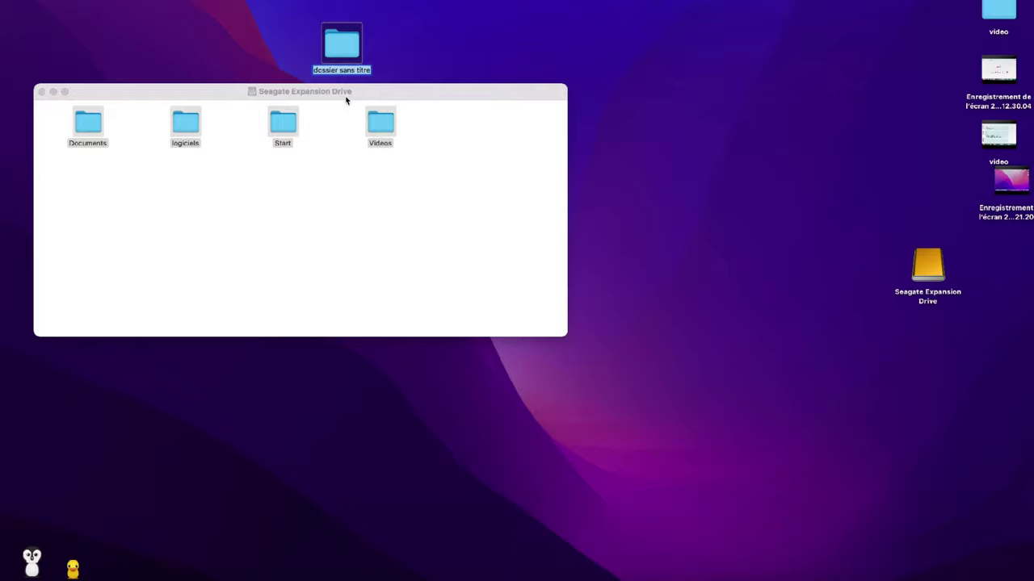
pyautogui.write('sauvega')
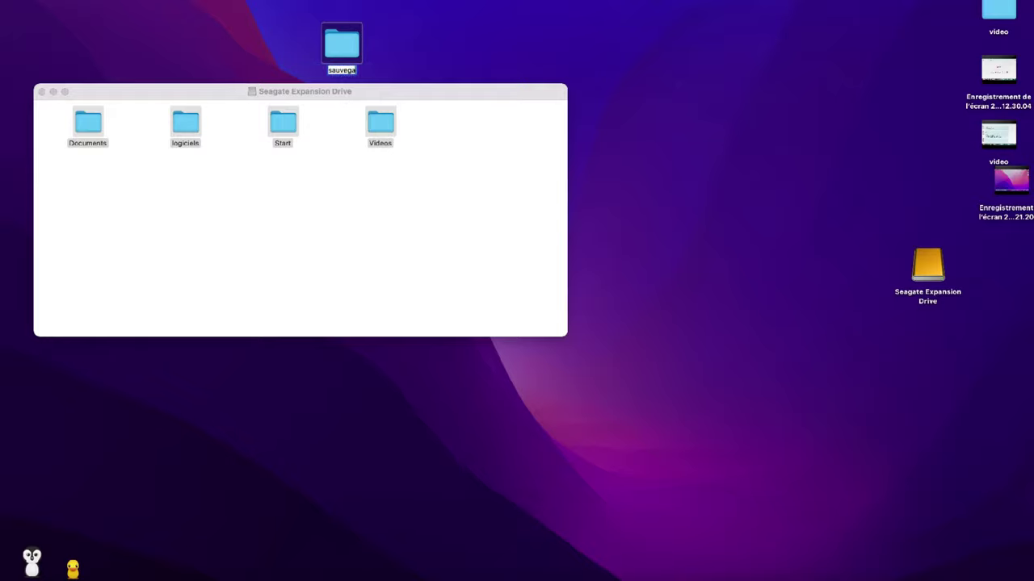
pyautogui.write('rde 12')
pyautogui.press('Return')
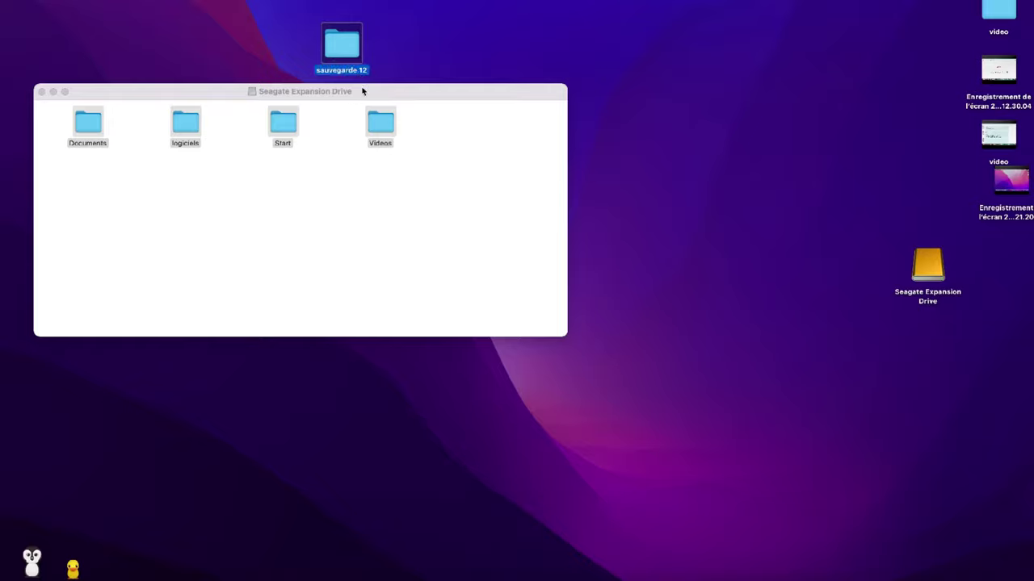
# Move the drive window away from the sauvegarde 12 folder and copy the four selected folders.
pyautogui.moveTo(363, 91); pyautogui.dragTo(367, 148)
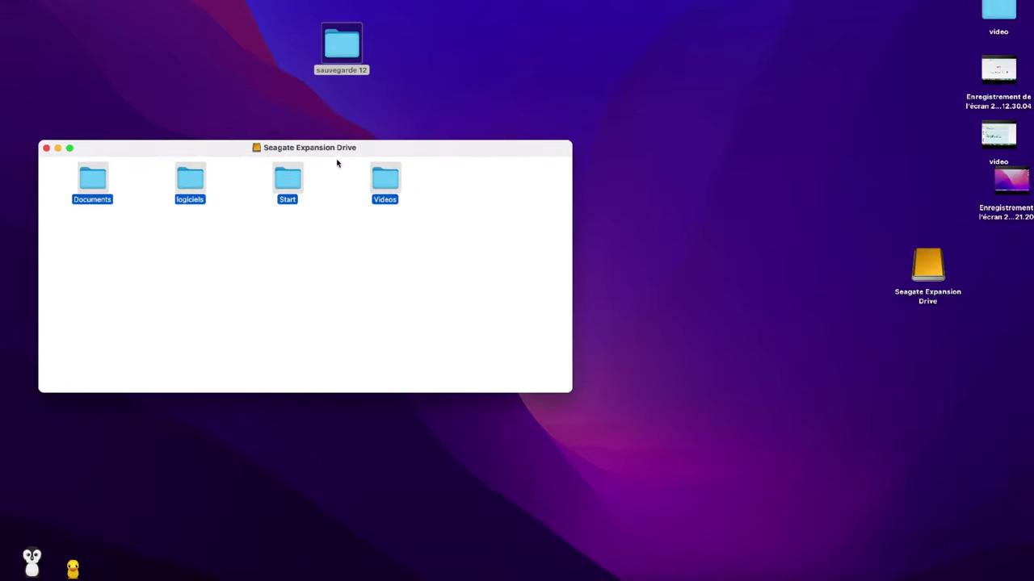
pyautogui.rightClick(290, 184)
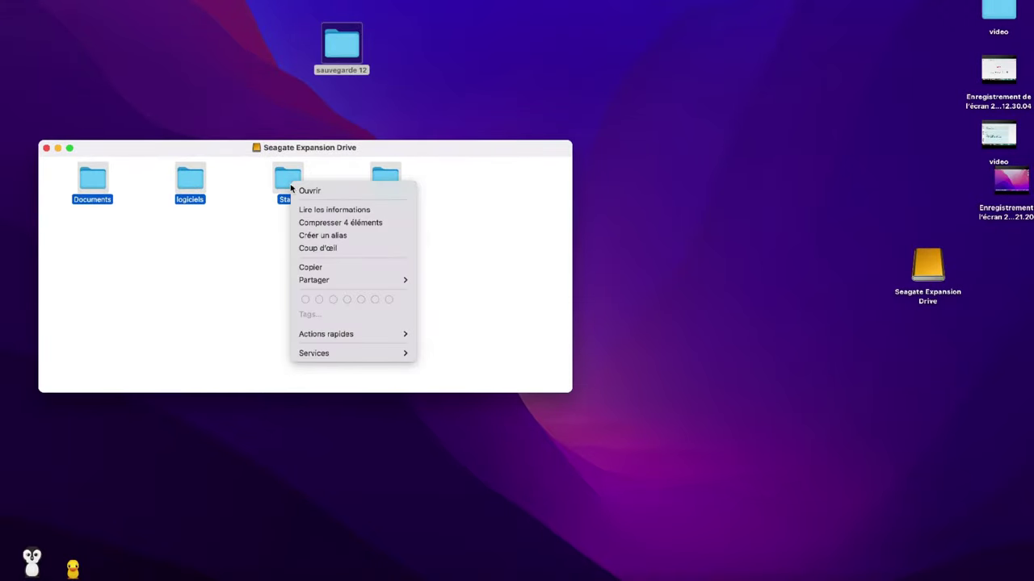
pyautogui.click(307, 267)
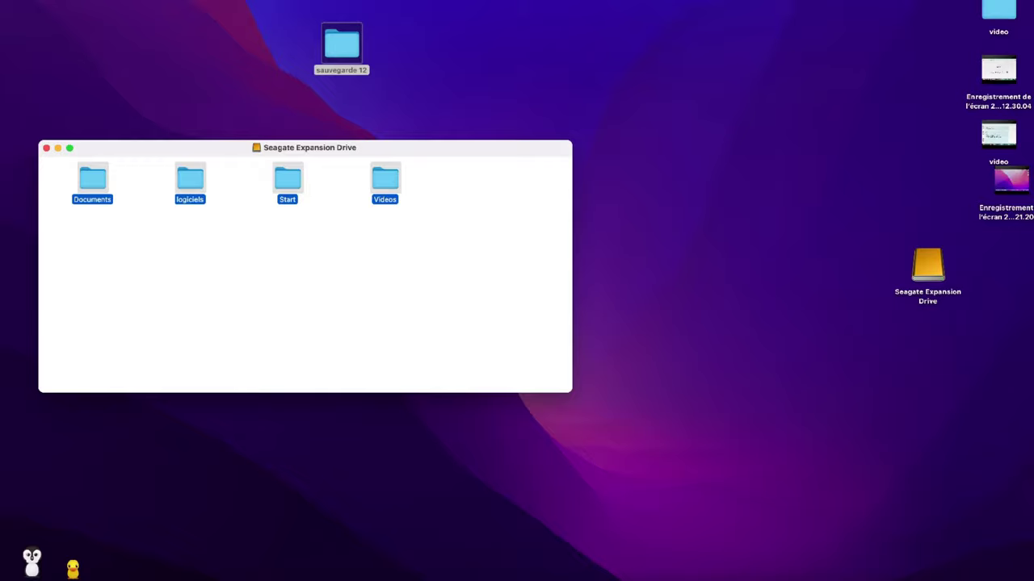
pyautogui.click(439, 99)
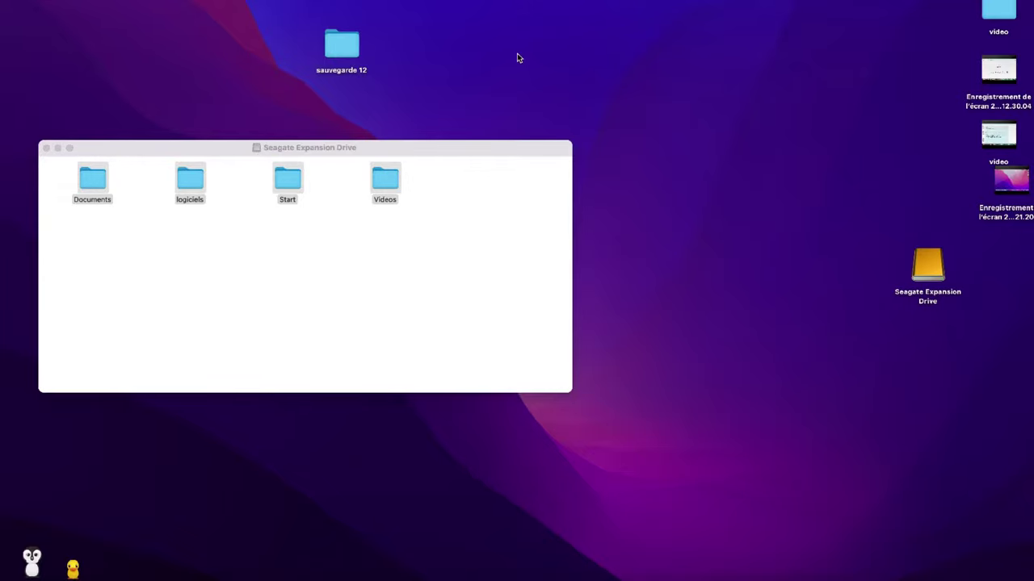
# Find and open Disk Utility (Utilitaire de disque), and select the external Seagate Expansion Drive.
pyautogui.press('super+space')
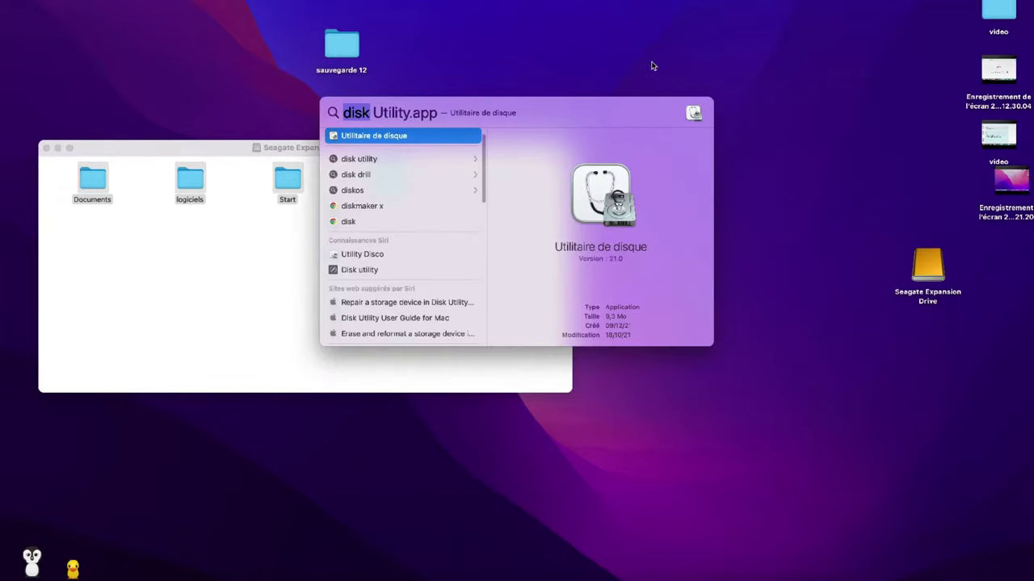
pyautogui.press('BackSpace')
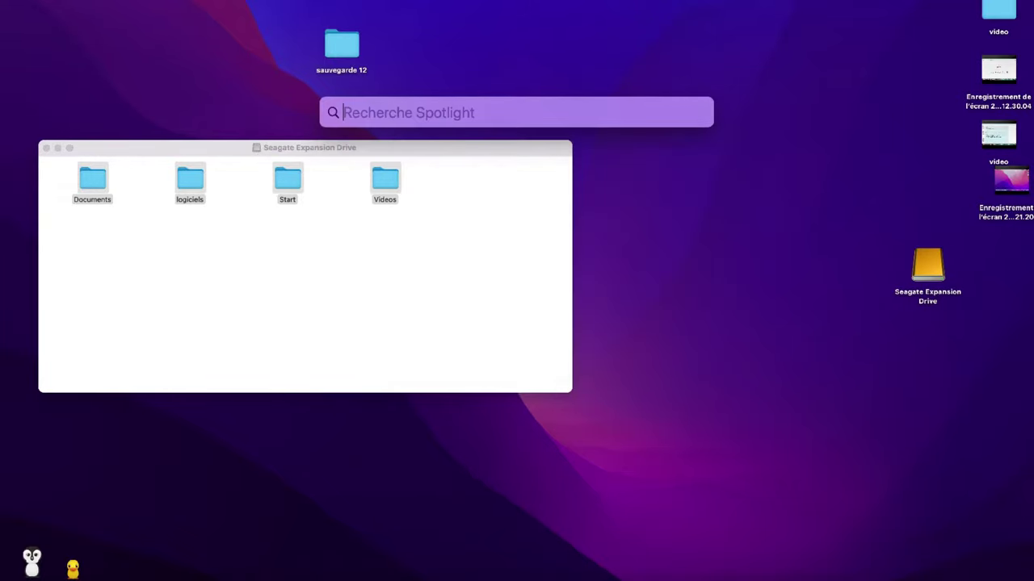
pyautogui.write('disk Utility.app')
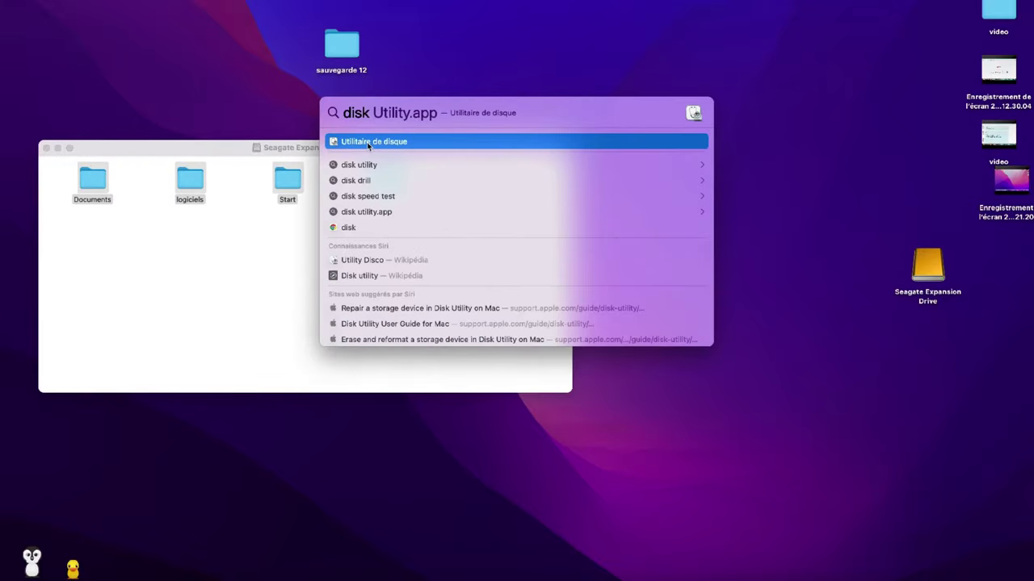
pyautogui.press('Return')
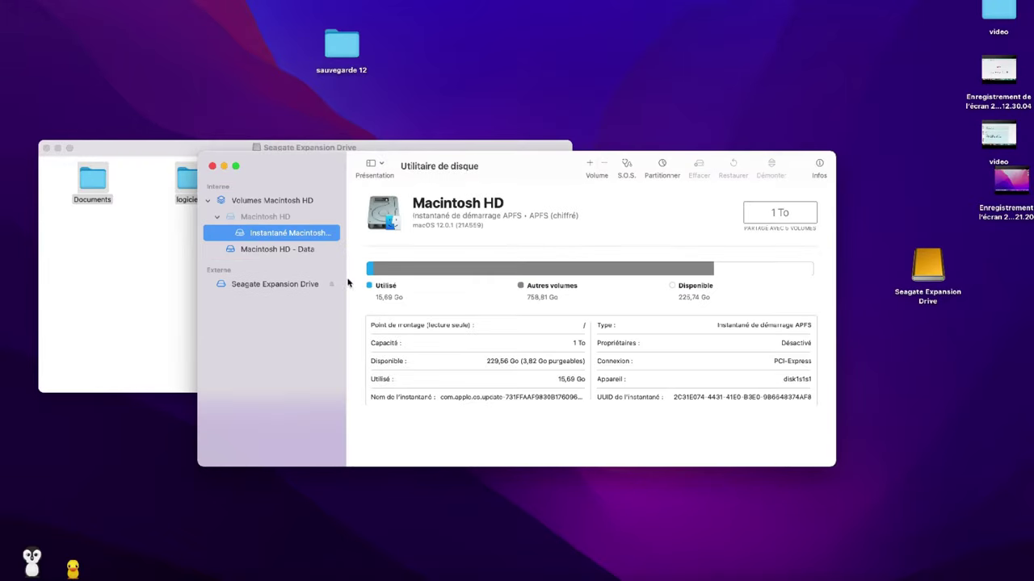
pyautogui.click(284, 287)
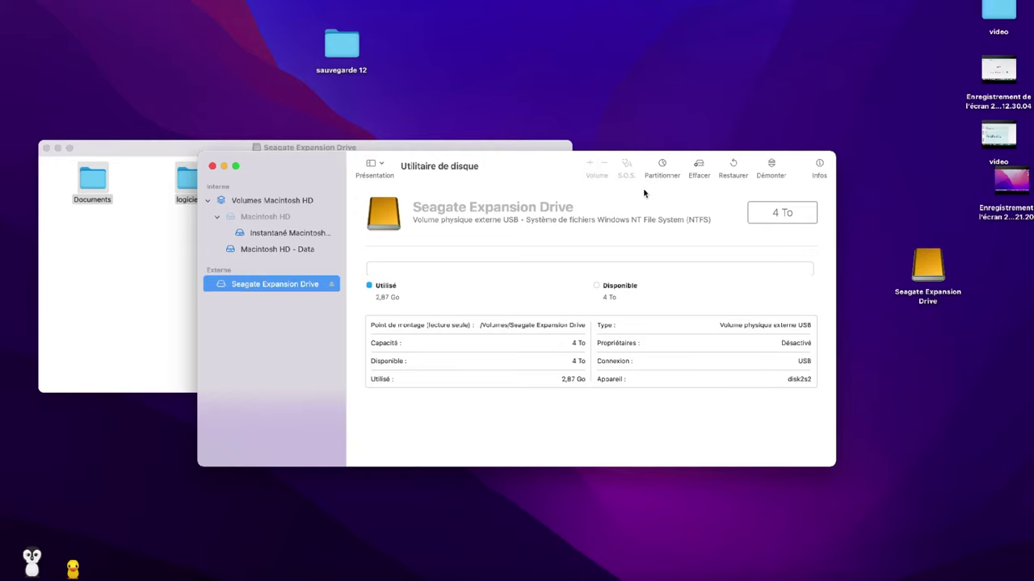
# Start erasing the Seagate Expansion Drive, choosing ExFAT as the format and shortening the volume name to "Seagate Exp".
pyautogui.click(700, 168)
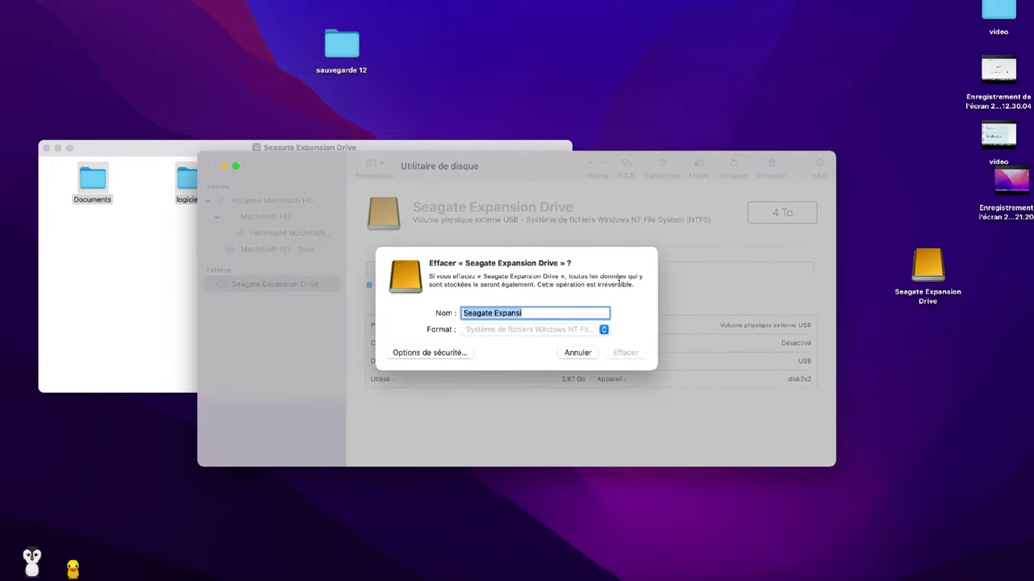
pyautogui.click(538, 314)
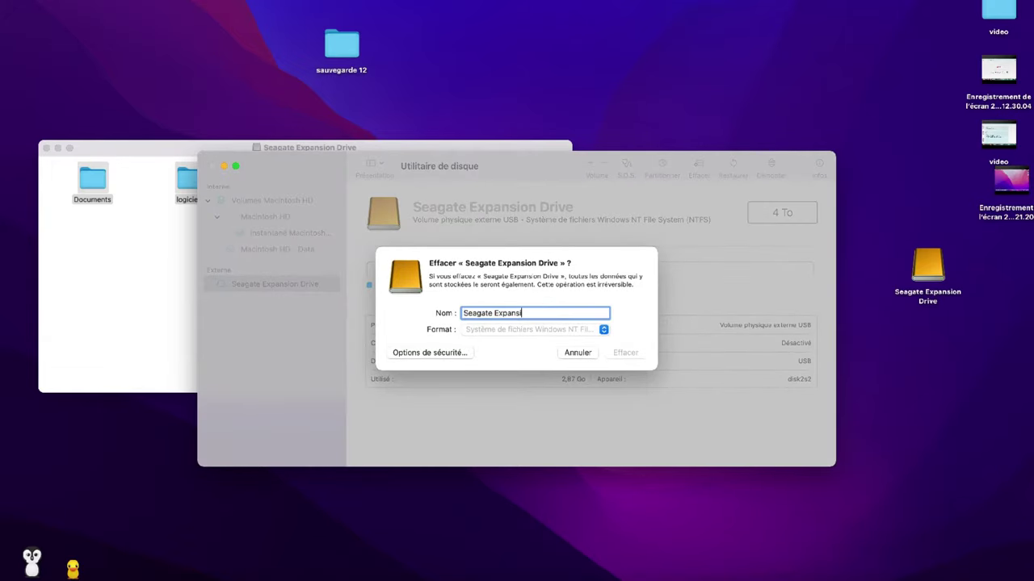
pyautogui.click(603, 329)
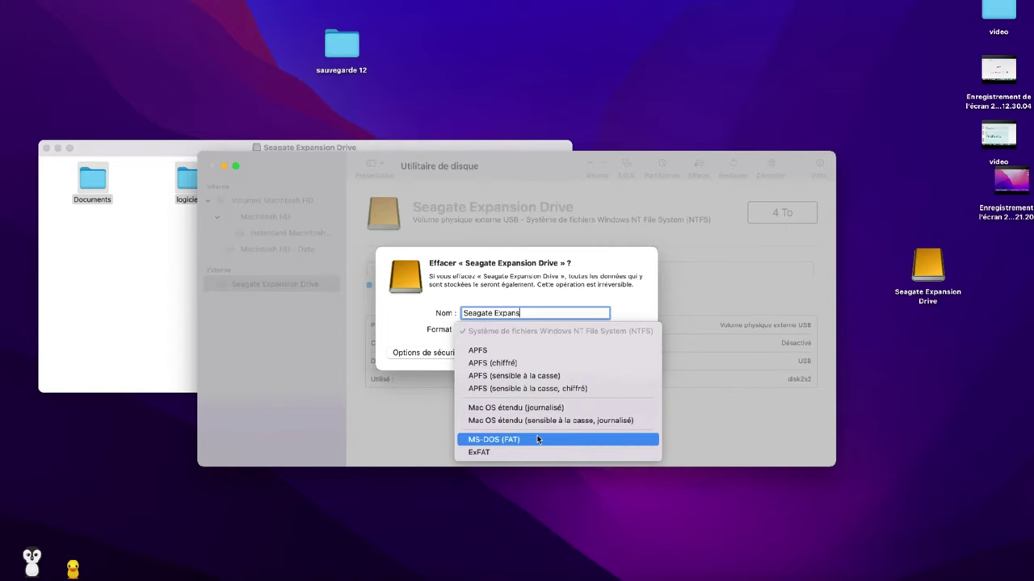
pyautogui.click(514, 453)
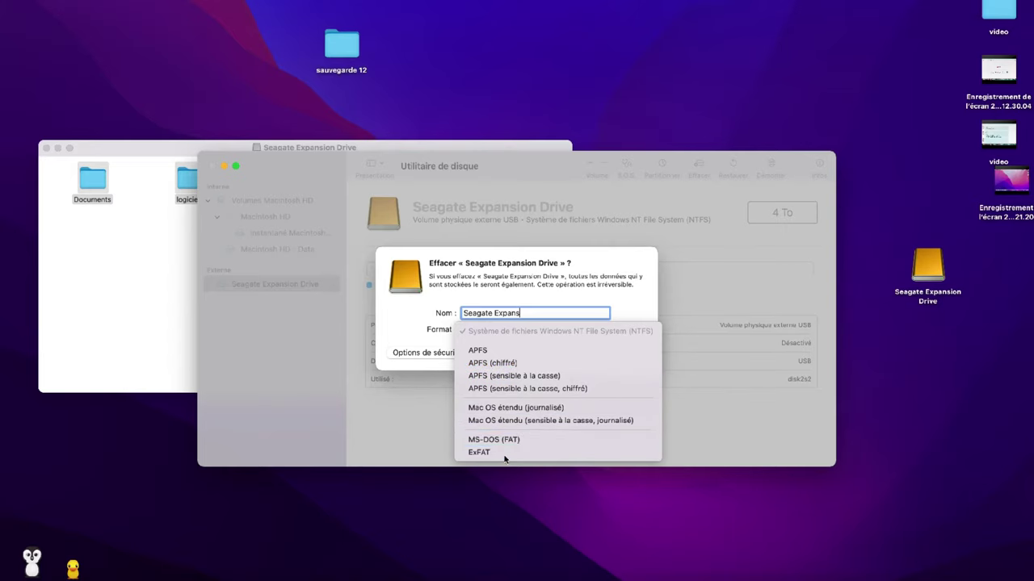
pyautogui.press('BackSpace')
pyautogui.press('BackSpace')
pyautogui.press('BackSpace')
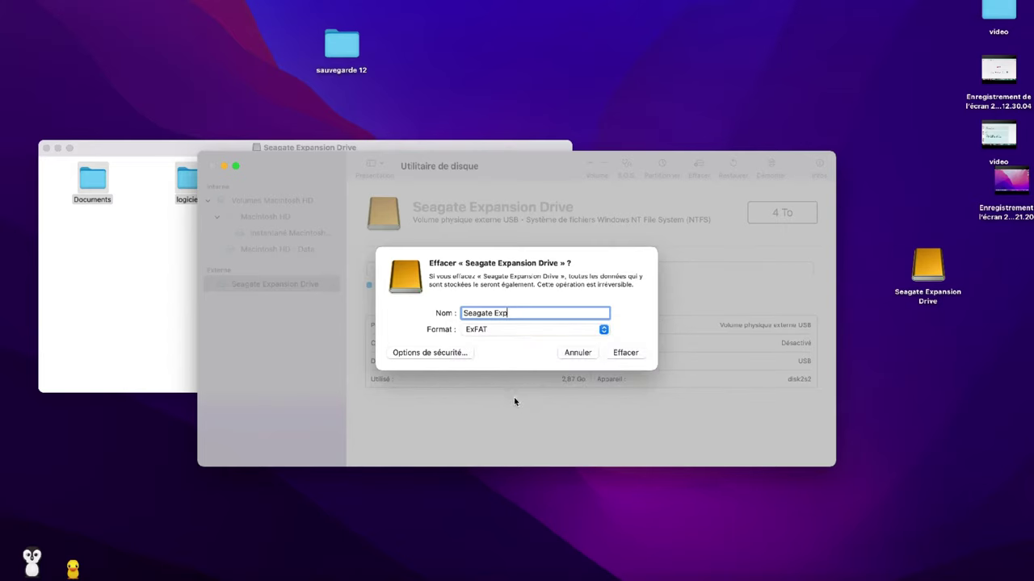
# Change the erase format to APFS, and cancel the erase without applying it.
pyautogui.click(525, 331)
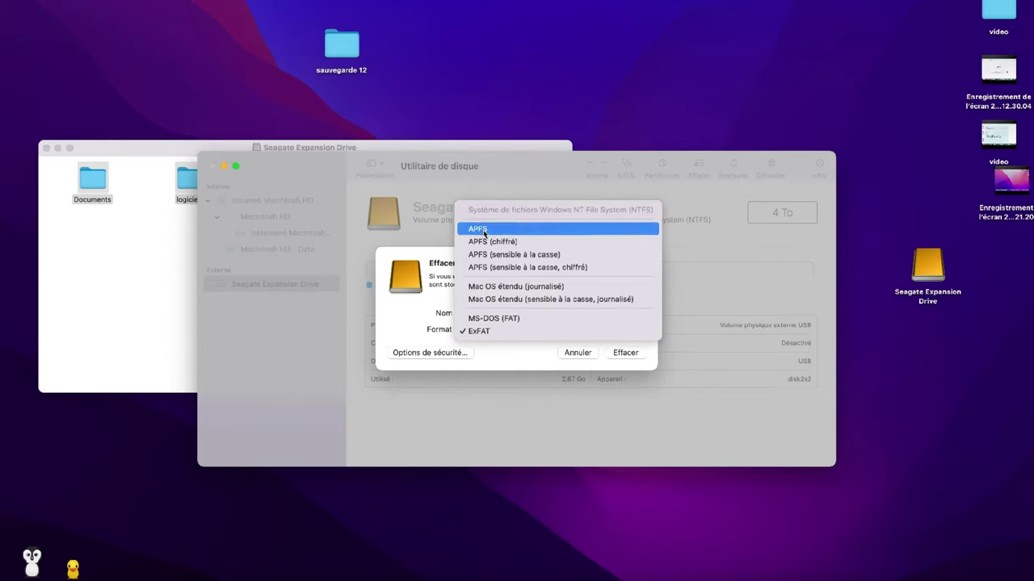
pyautogui.click(489, 360)
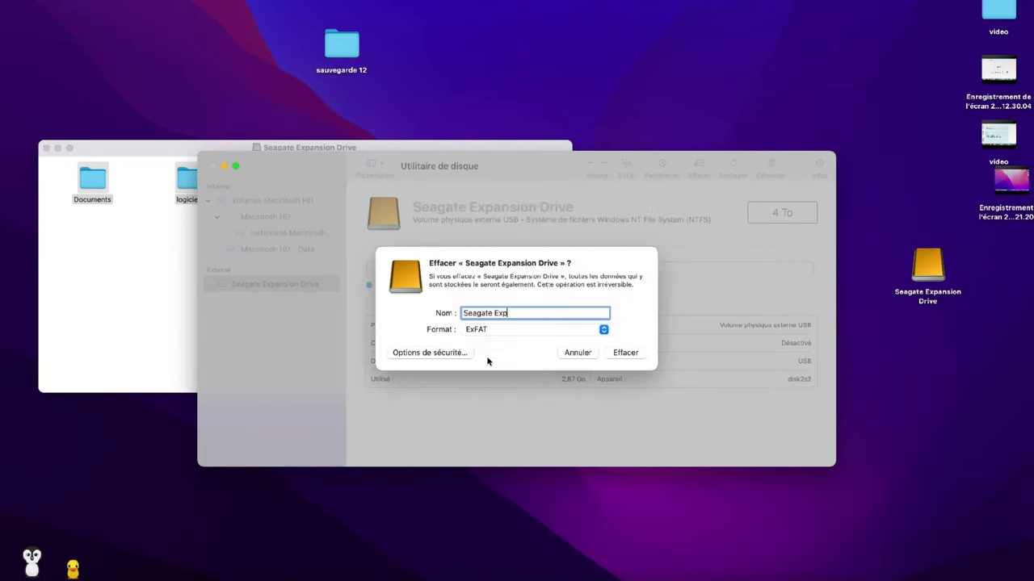
pyautogui.click(490, 331)
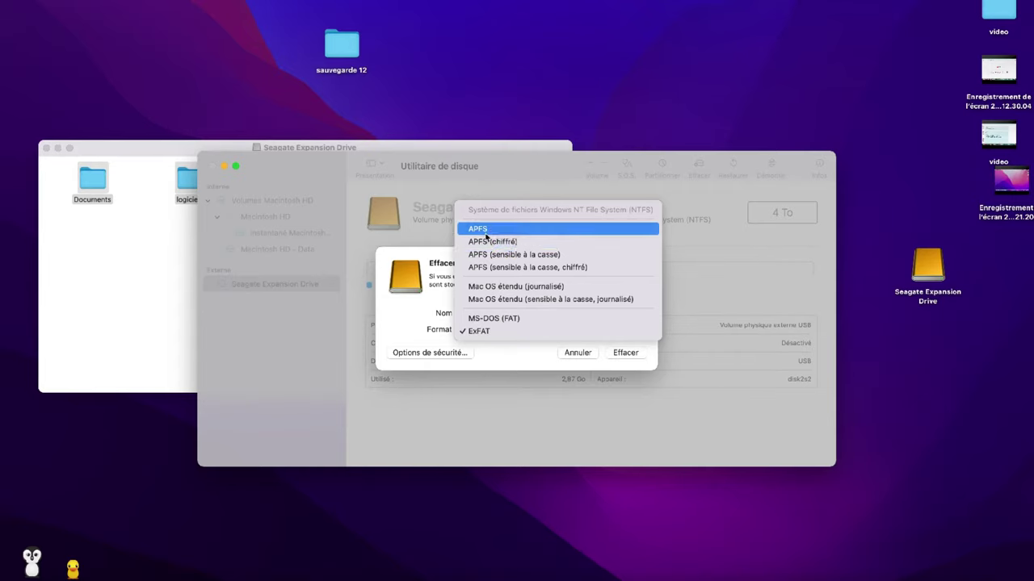
pyautogui.click(486, 231)
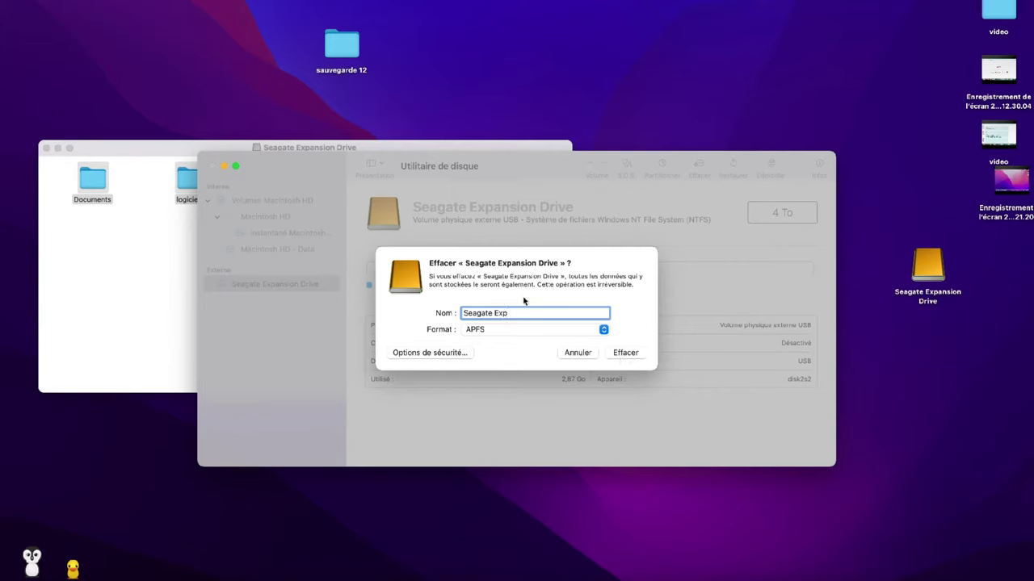
pyautogui.click(577, 353)
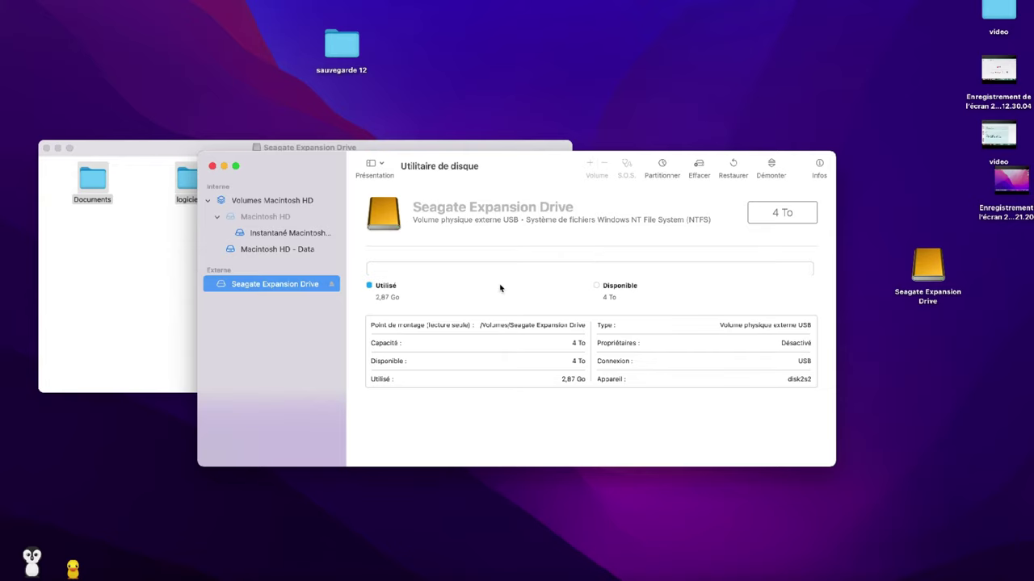
# Return to the Seagate Expansion Drive window, deselect its folders, and check the commands available in its empty area.
pyautogui.click(176, 296)
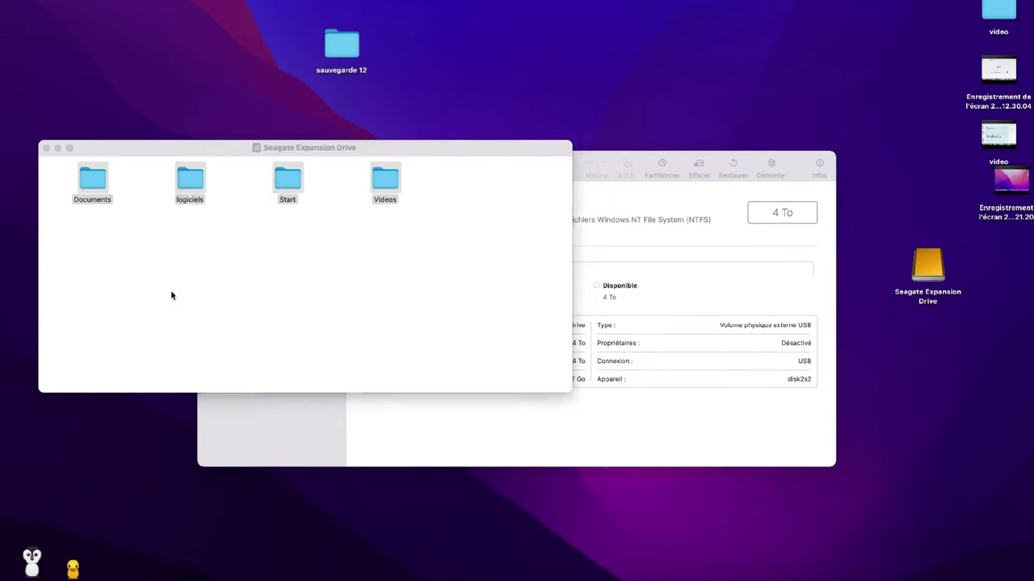
pyautogui.rightClick(243, 286)
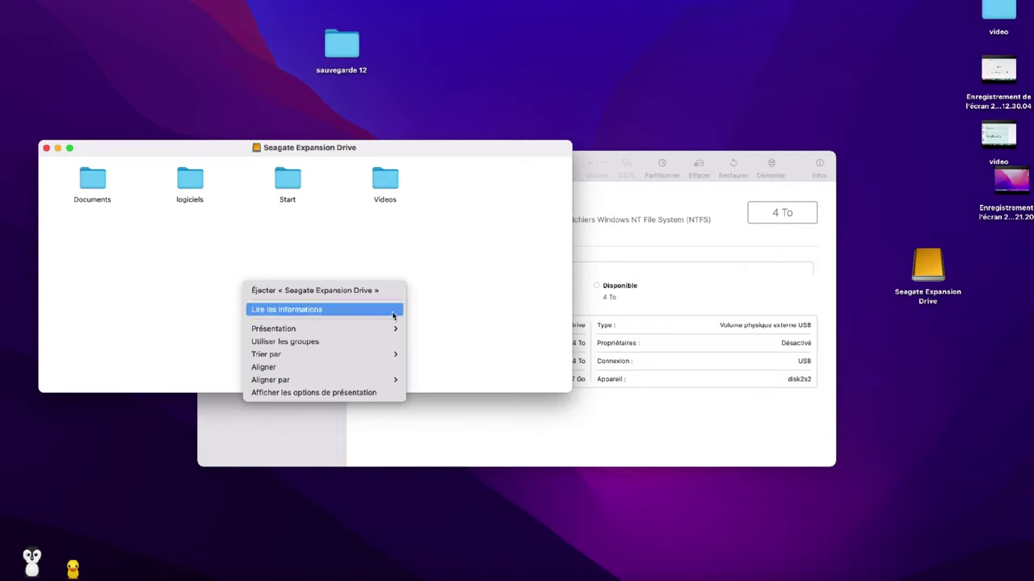
pyautogui.click(384, 243)
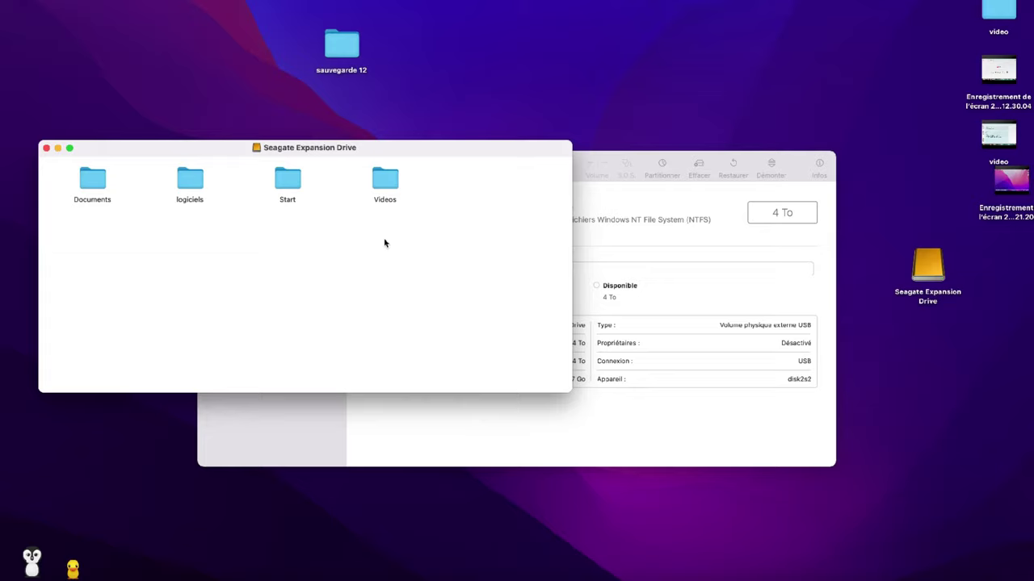
# Switch back to Disk Utility, open the partition settings for Seagate Expansion Media, and review the available partition formats.
pyautogui.click(686, 234)
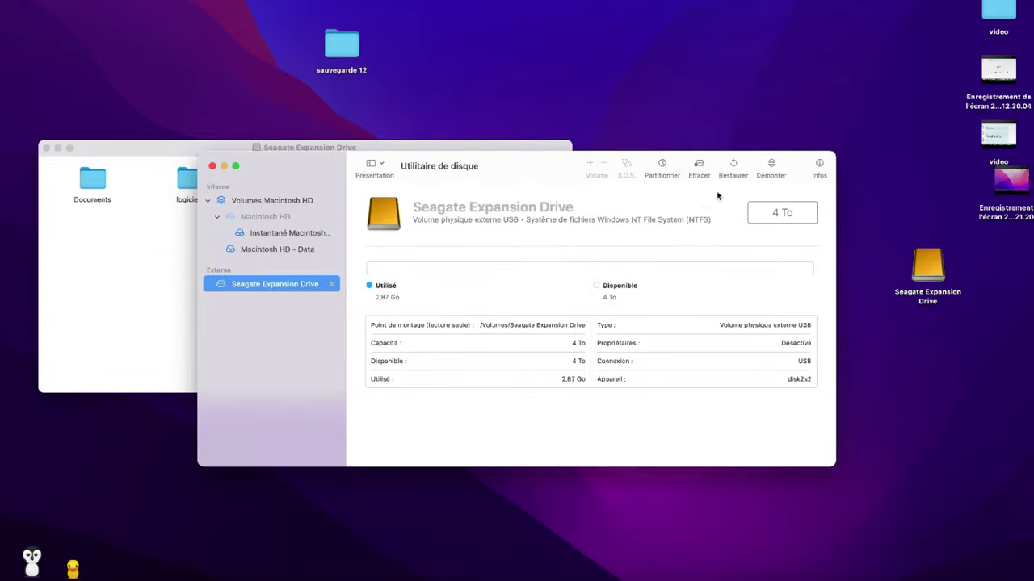
pyautogui.click(661, 166)
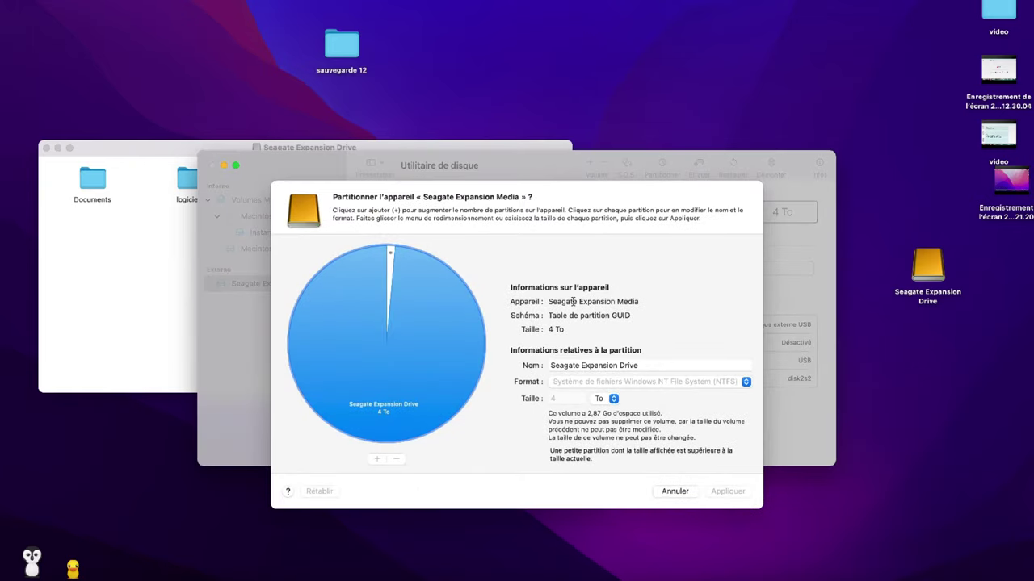
pyautogui.click(587, 385)
pyautogui.click(516, 436)
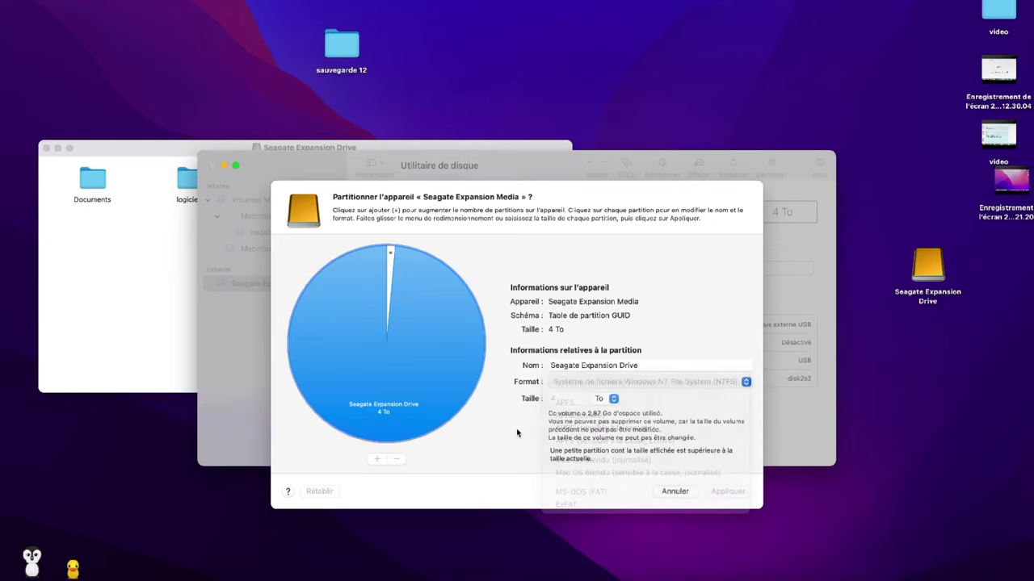
# Set the Seagate Expansion Drive partition's size unit to Go and its format to ExFAT.
pyautogui.click(613, 399)
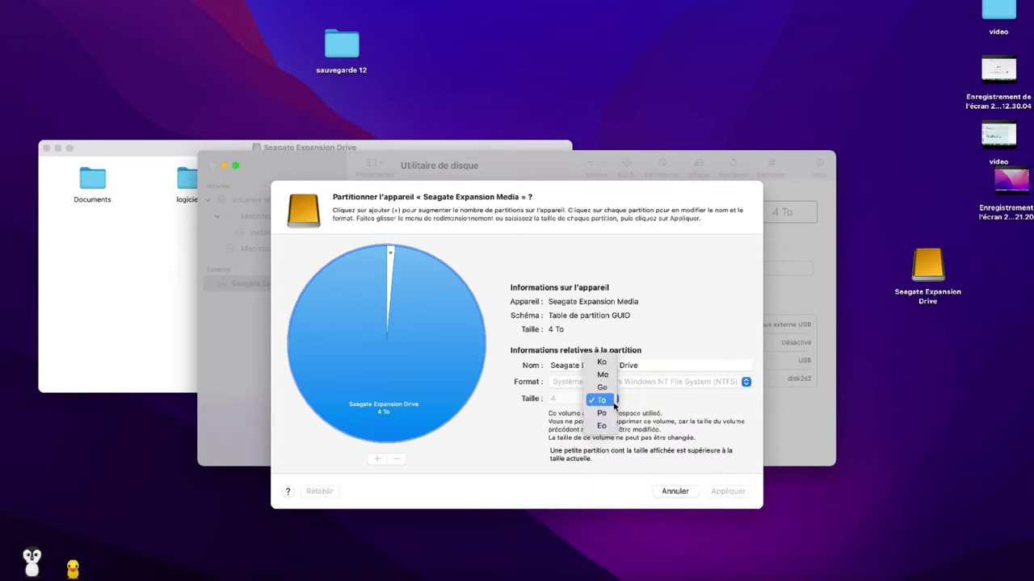
pyautogui.click(604, 388)
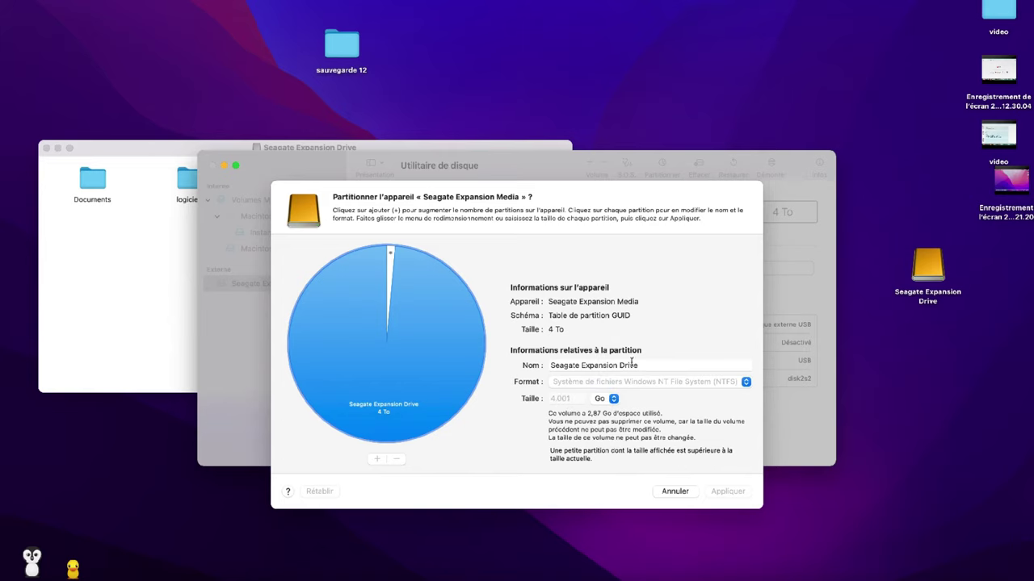
pyautogui.click(642, 366)
pyautogui.click(593, 381)
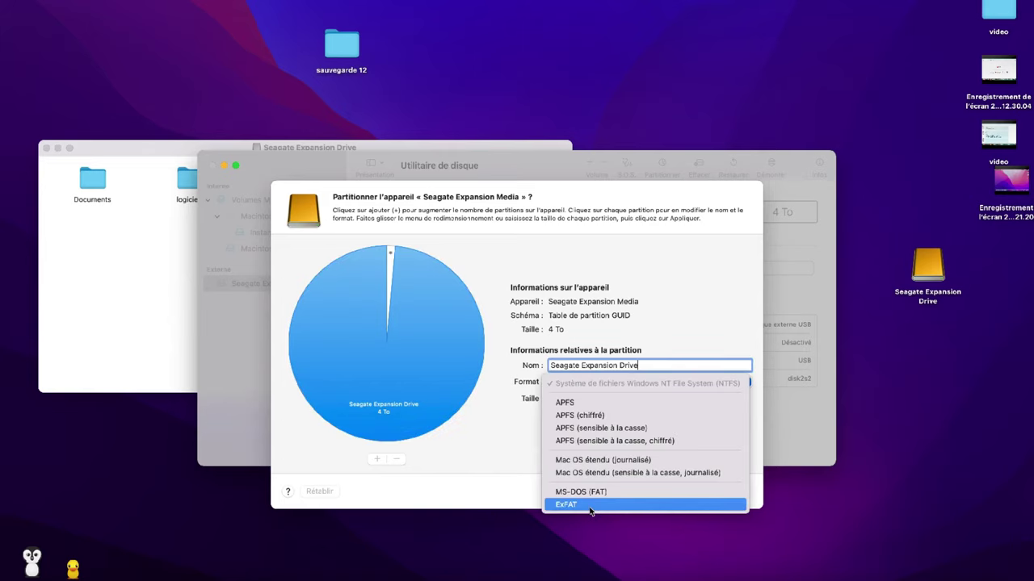
pyautogui.click(592, 510)
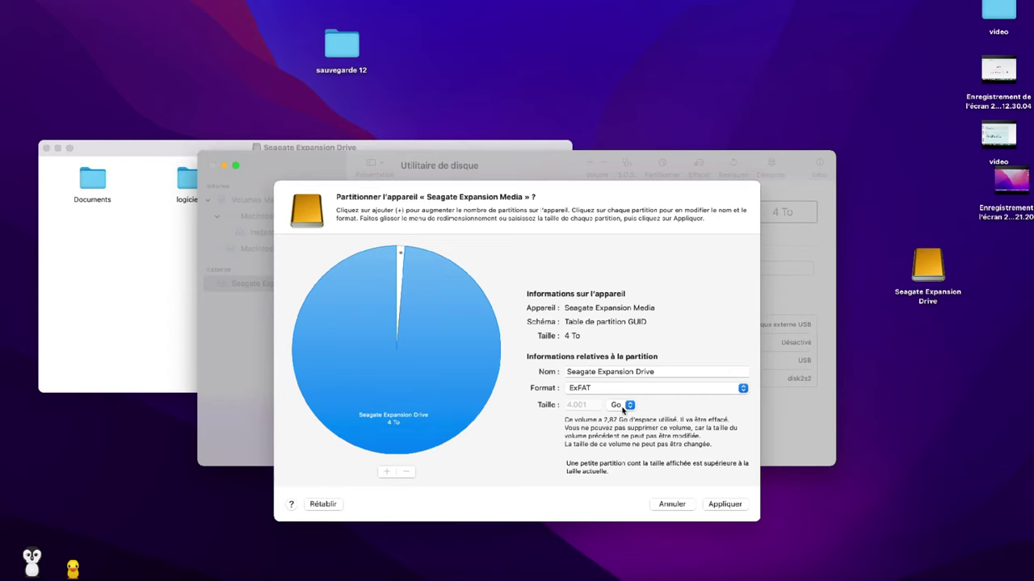
# Check the available size units, keep Go selected, and cancel the partitioning without applying it.
pyautogui.click(628, 405)
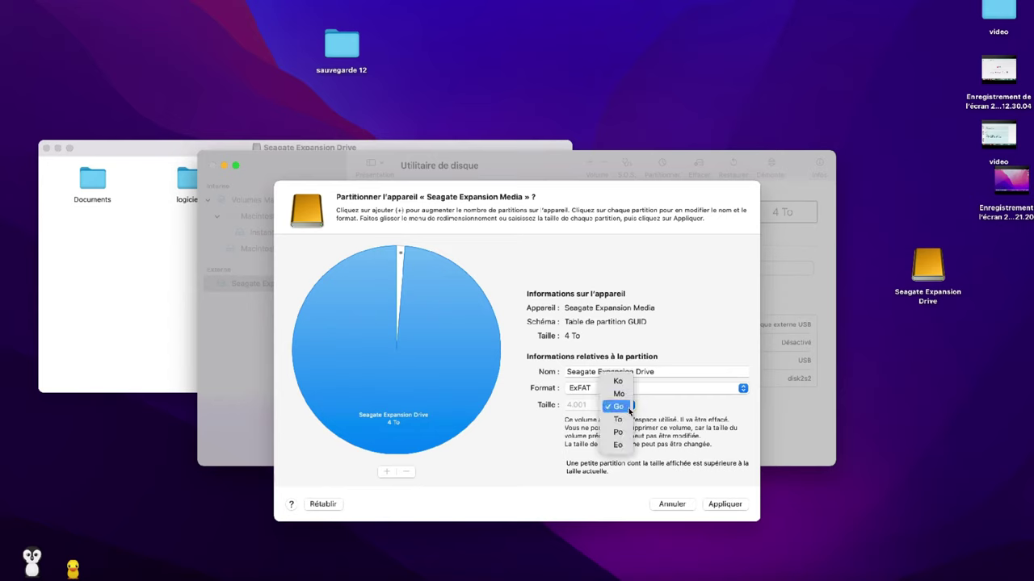
pyautogui.click(615, 409)
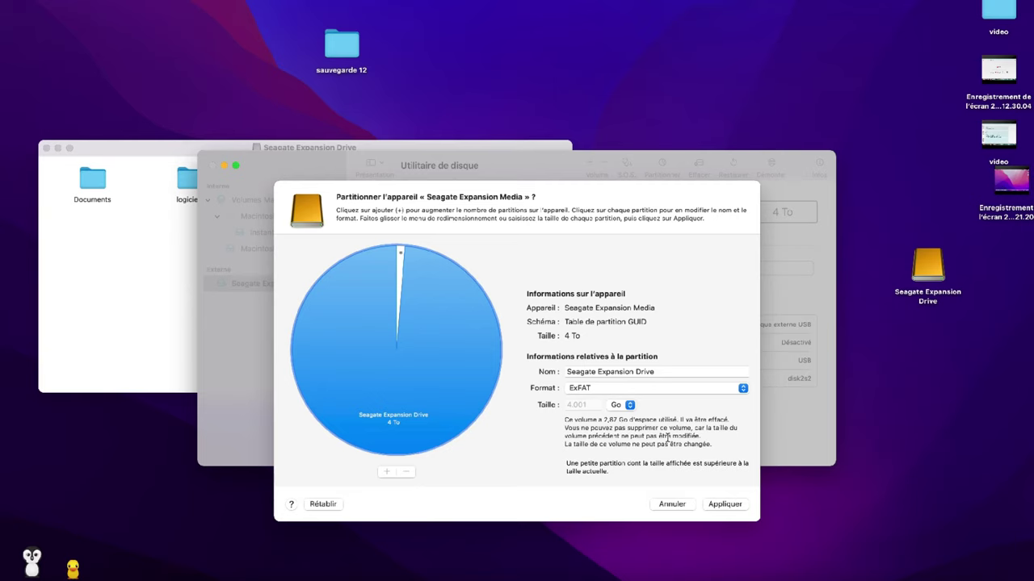
pyautogui.click(670, 505)
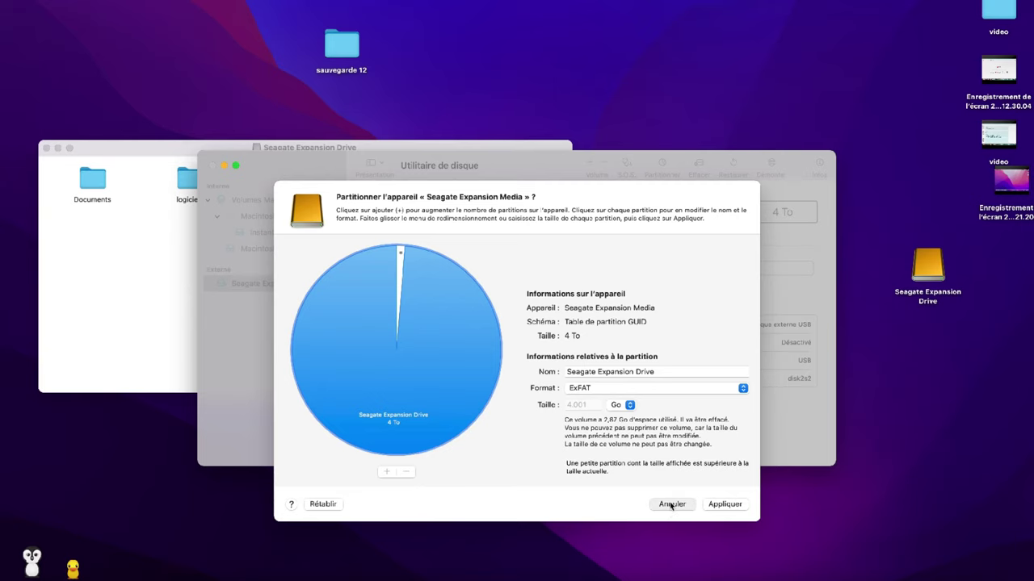